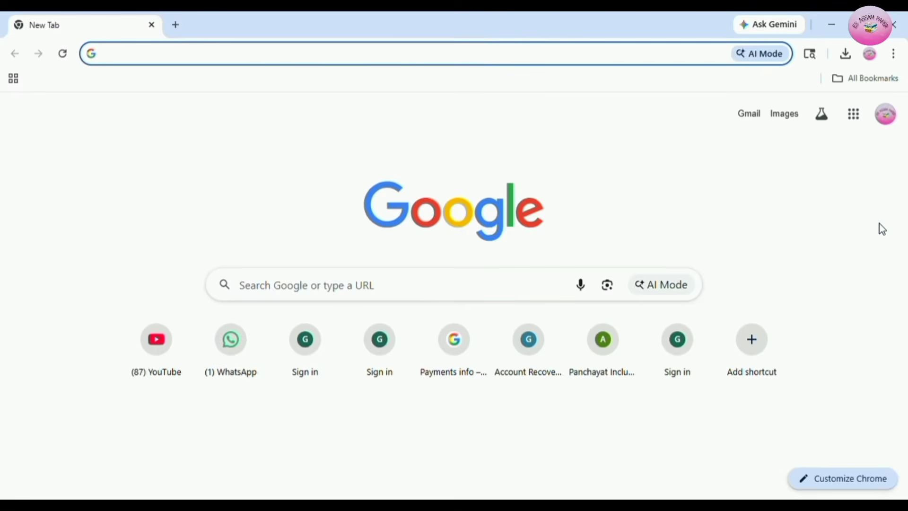
Search for guwahati.samarth .edu.in, open the Gauhati University student sign-in page and log in with the prefilled credentials.
{"action": "left_click", "coordinate": [129, 62]}
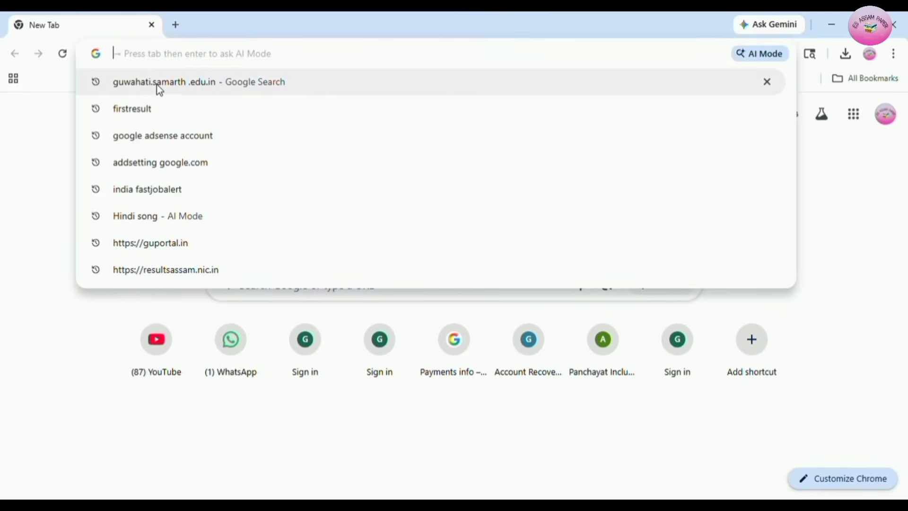
{"action": "left_click", "coordinate": [174, 93]}
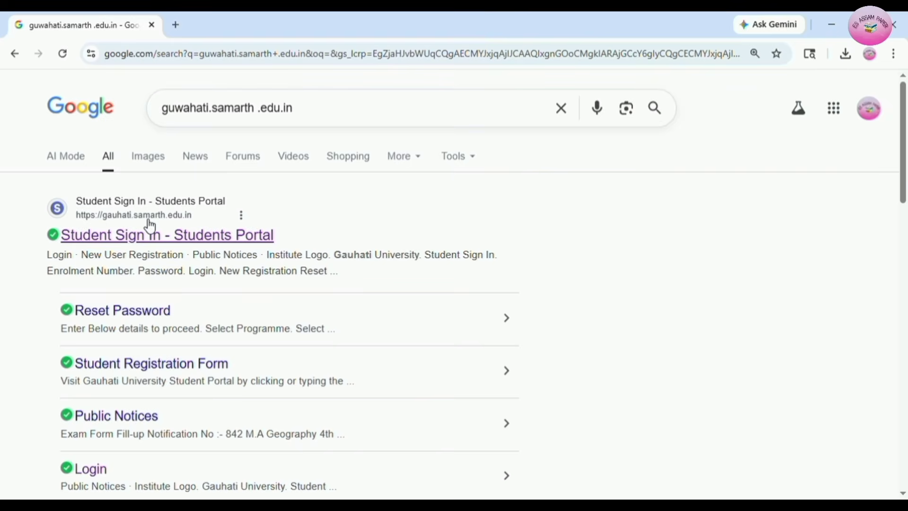
{"action": "left_click", "coordinate": [122, 221]}
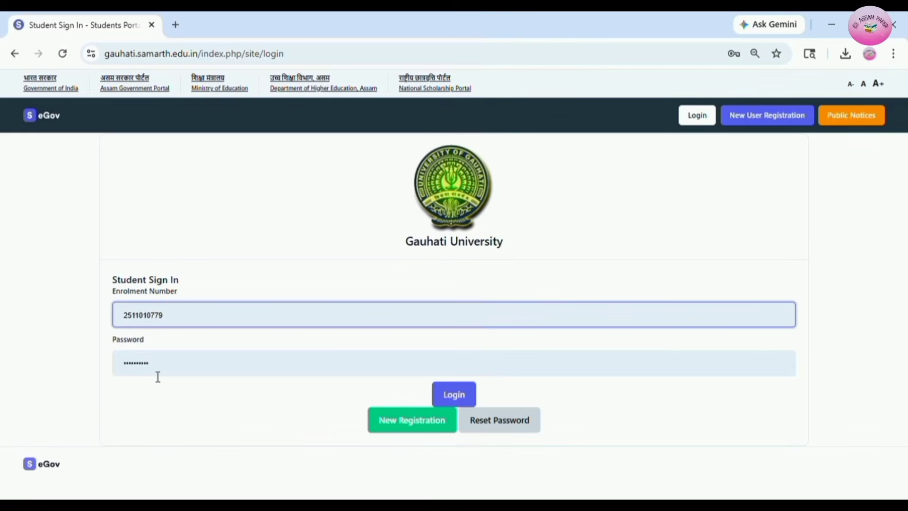
{"action": "left_click", "coordinate": [463, 402]}
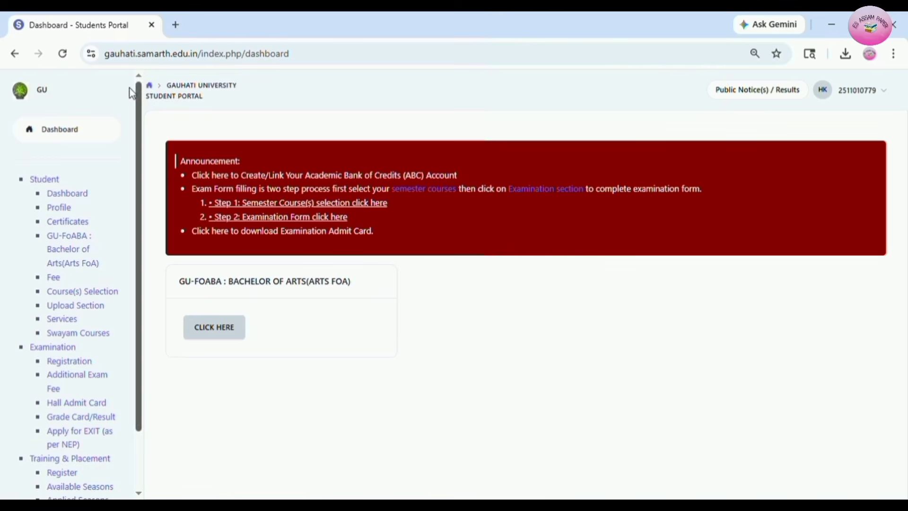
Open the examination form for the REGULAR 2025-2026 MAY-JUNE Bachelor of Arts exam through Step 2 of the dashboard announcement.
{"action": "scroll", "coordinate": [88, 156], "scroll_direction": "down", "scroll_amount": 2}
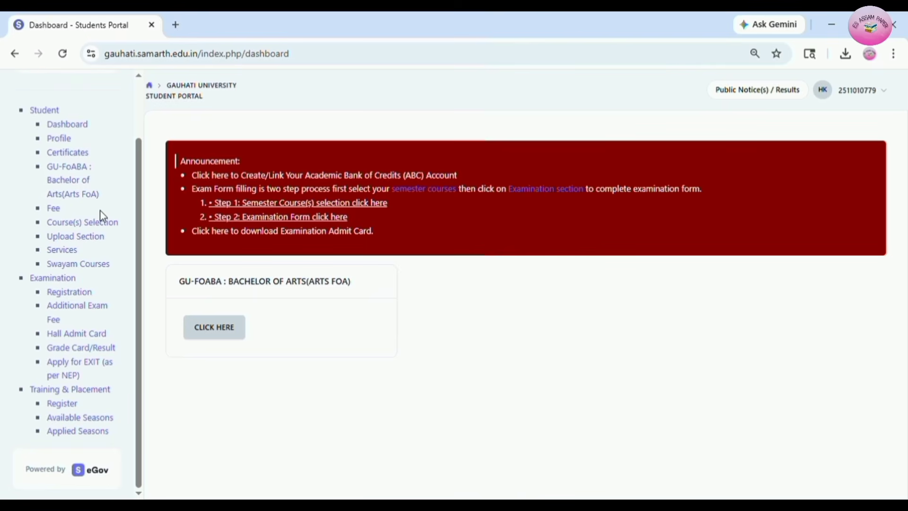
{"action": "scroll", "coordinate": [100, 210], "scroll_direction": "up", "scroll_amount": 2}
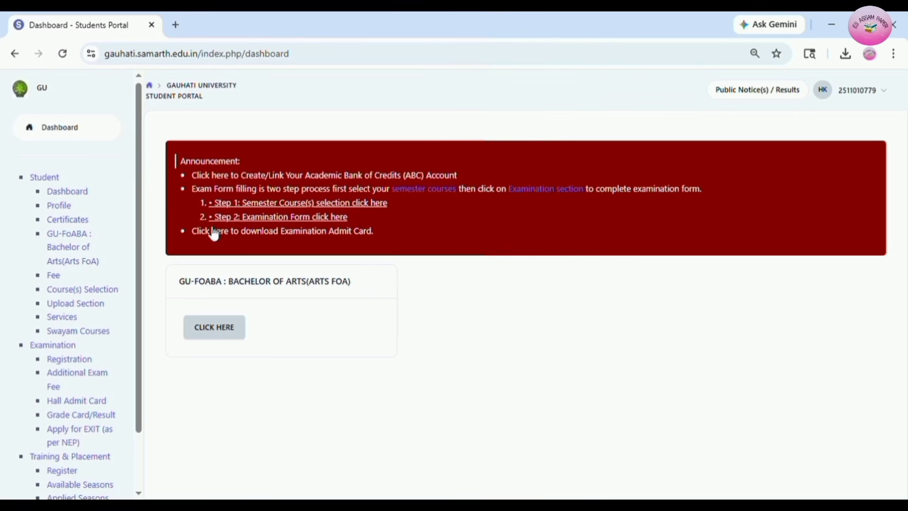
{"action": "left_click", "coordinate": [297, 219]}
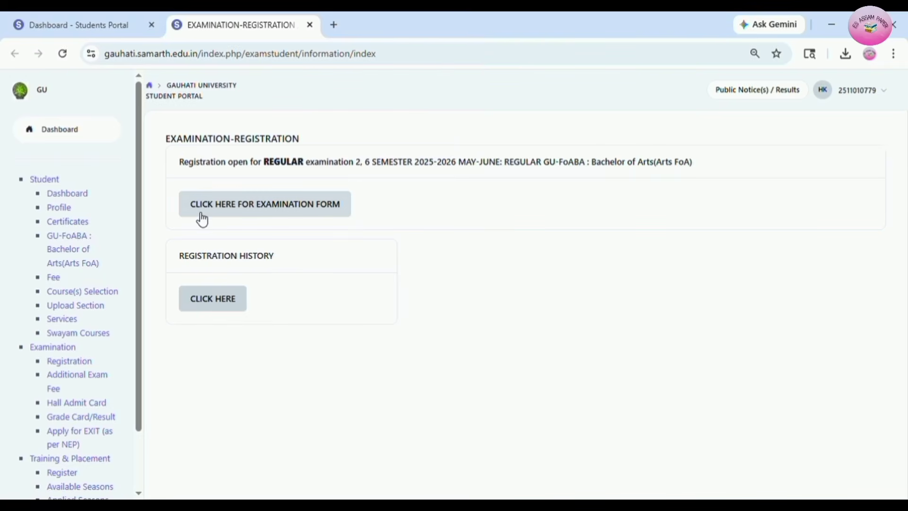
{"action": "left_click", "coordinate": [270, 213]}
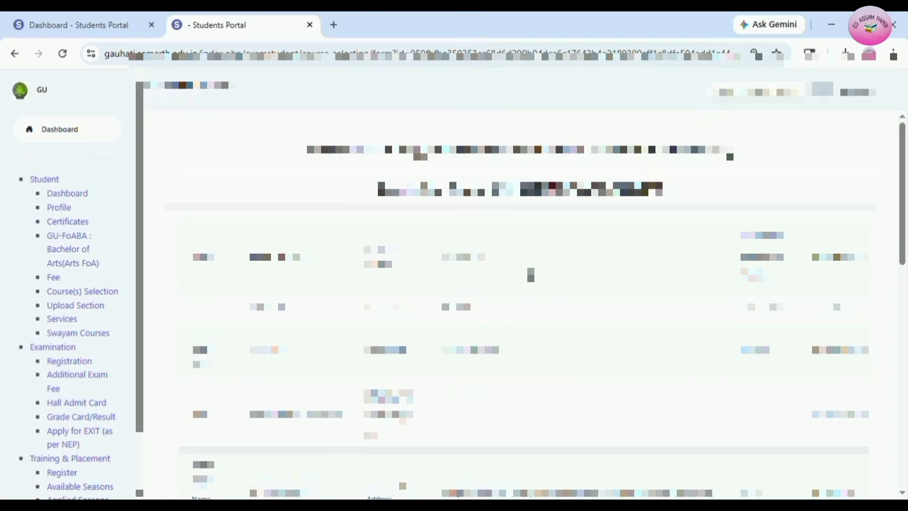
Set the PwD (Persons with Disabilities) status in the examination form to Not Applicable.
{"action": "scroll", "coordinate": [516, 267], "scroll_direction": "down", "scroll_amount": 2}
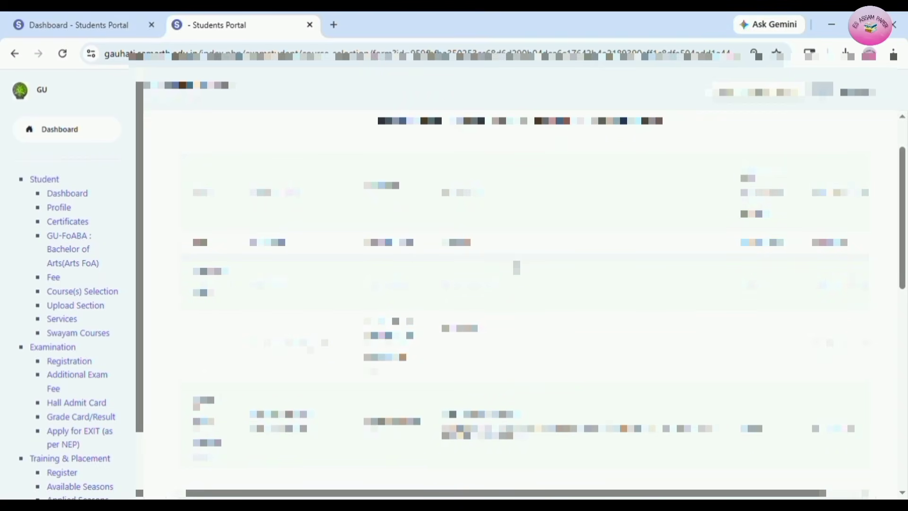
{"action": "scroll", "coordinate": [517, 267], "scroll_direction": "down", "scroll_amount": 2}
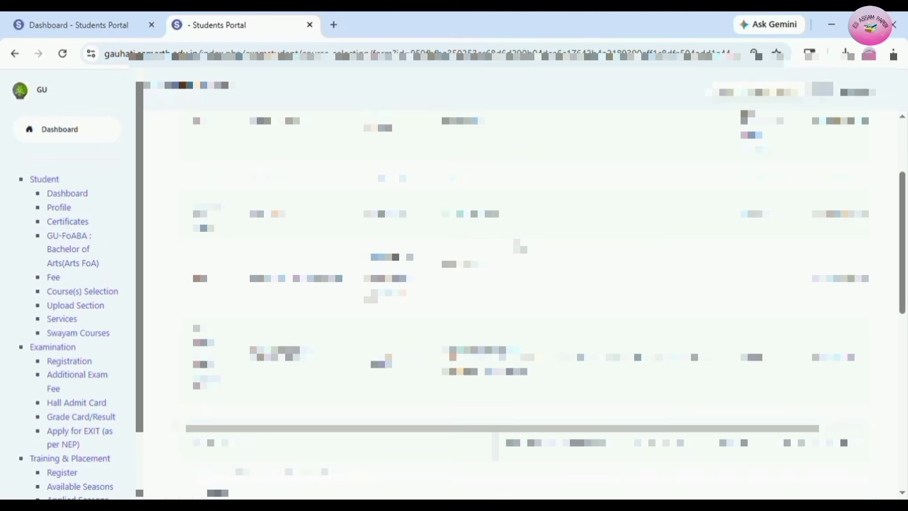
{"action": "scroll", "coordinate": [518, 246], "scroll_direction": "down", "scroll_amount": 3}
{"action": "scroll", "coordinate": [519, 245], "scroll_direction": "down", "scroll_amount": 5}
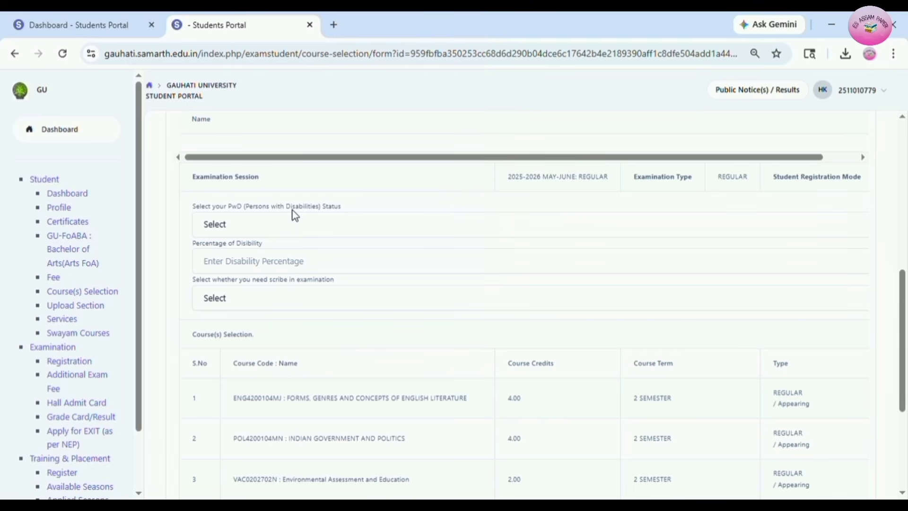
{"action": "left_click", "coordinate": [222, 232]}
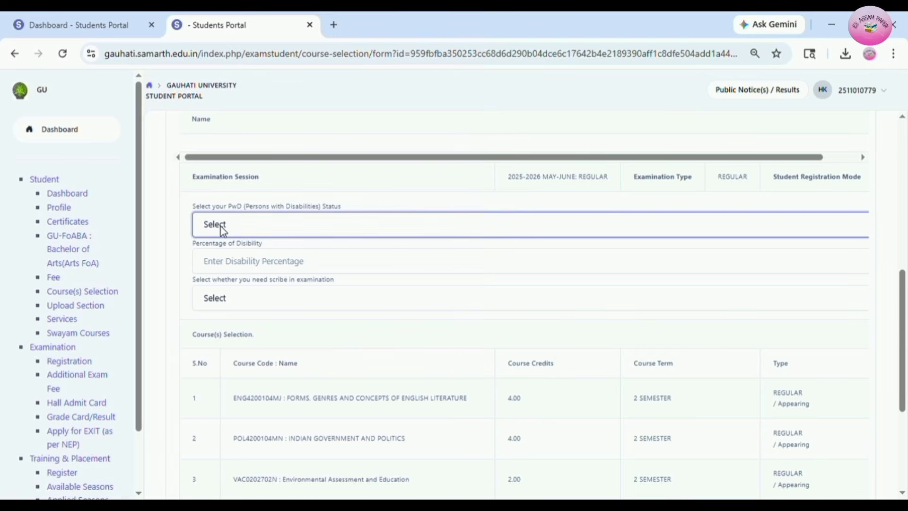
{"action": "left_click", "coordinate": [222, 263]}
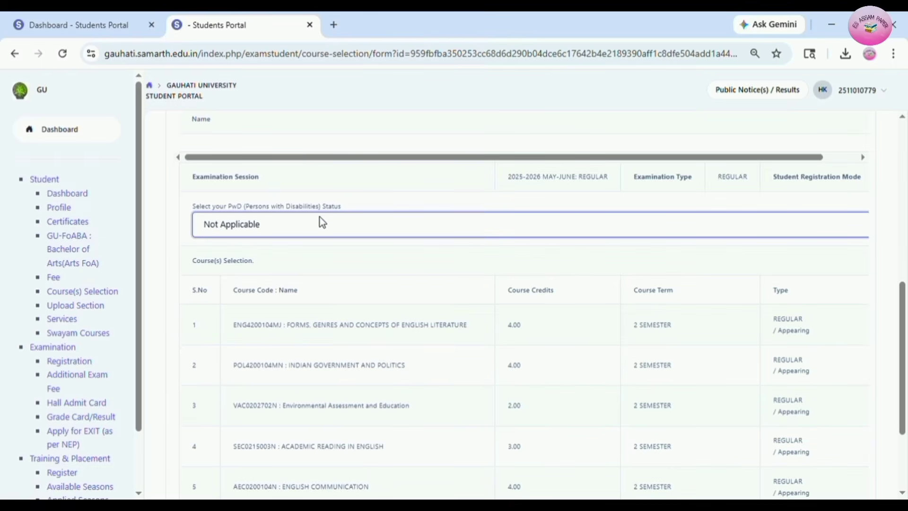
Check the listed 2 SEMESTER courses and submit the examination form.
{"action": "scroll", "coordinate": [350, 202], "scroll_direction": "down", "scroll_amount": 1}
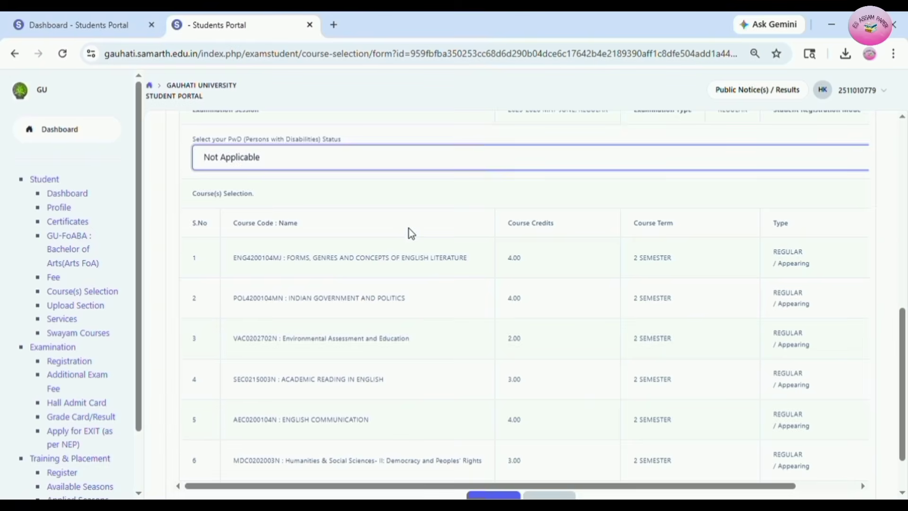
{"action": "scroll", "coordinate": [410, 232], "scroll_direction": "down", "scroll_amount": 2}
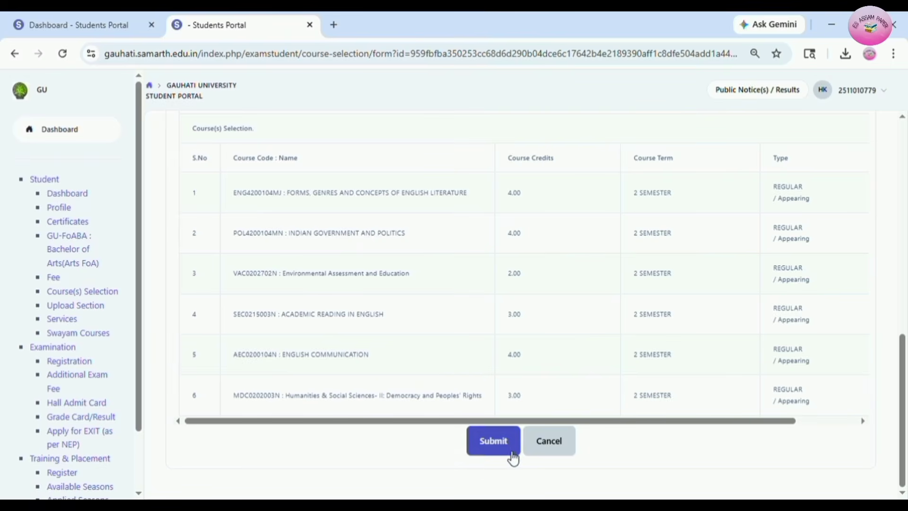
{"action": "left_click", "coordinate": [494, 445]}
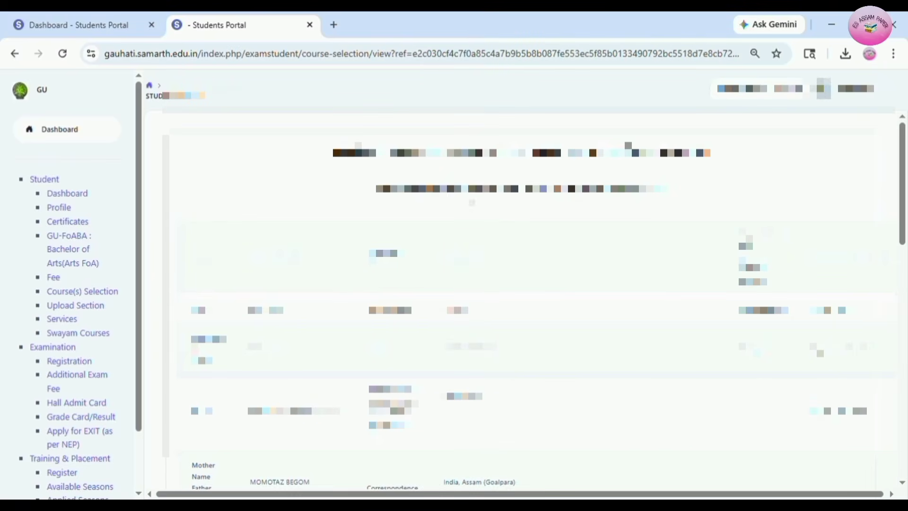
Review the submitted form's student details, selected courses, examination fee details and transaction section.
{"action": "scroll", "coordinate": [616, 279], "scroll_direction": "down", "scroll_amount": 3}
{"action": "scroll", "coordinate": [616, 278], "scroll_direction": "down", "scroll_amount": 3}
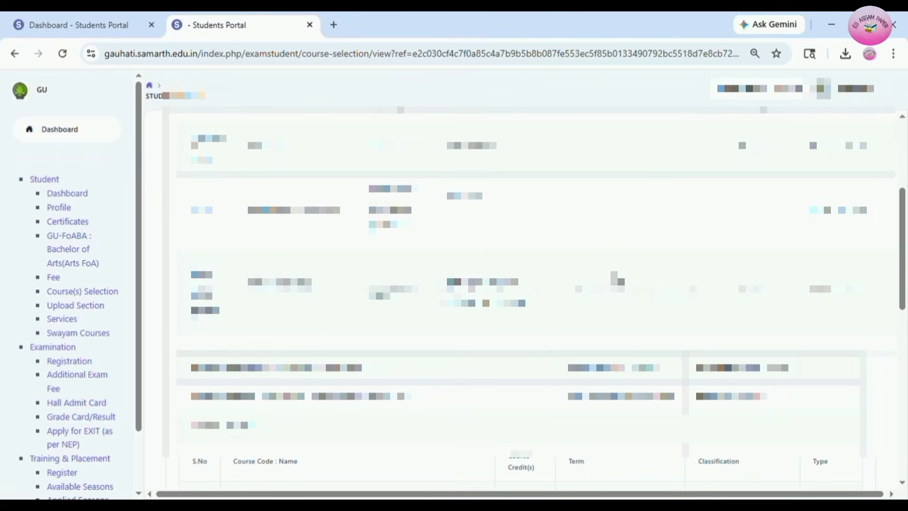
{"action": "scroll", "coordinate": [614, 277], "scroll_direction": "down", "scroll_amount": 2}
{"action": "scroll", "coordinate": [478, 237], "scroll_direction": "up", "scroll_amount": 2}
{"action": "scroll", "coordinate": [521, 284], "scroll_direction": "down", "scroll_amount": 7}
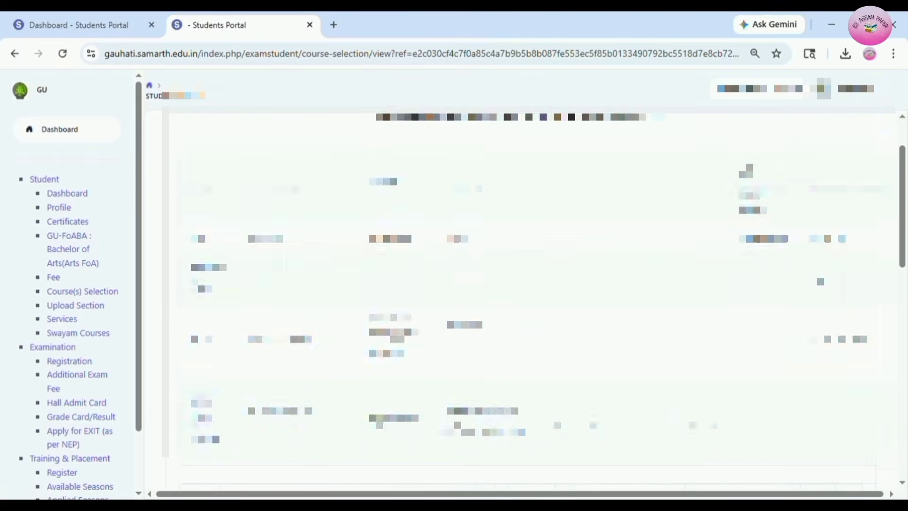
{"action": "scroll", "coordinate": [317, 166], "scroll_direction": "up", "scroll_amount": 1}
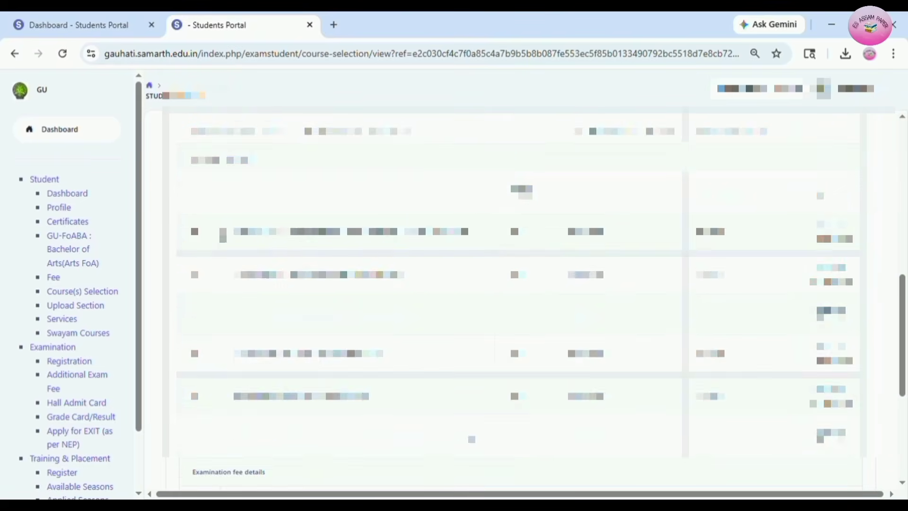
{"action": "scroll", "coordinate": [478, 196], "scroll_direction": "down", "scroll_amount": 3}
{"action": "scroll", "coordinate": [482, 198], "scroll_direction": "down", "scroll_amount": 3}
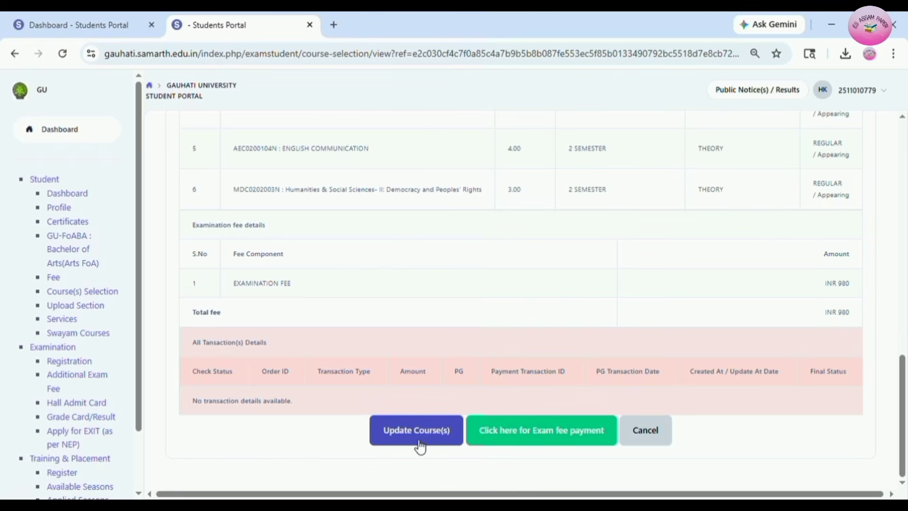
{"action": "scroll", "coordinate": [412, 279], "scroll_direction": "up", "scroll_amount": 3}
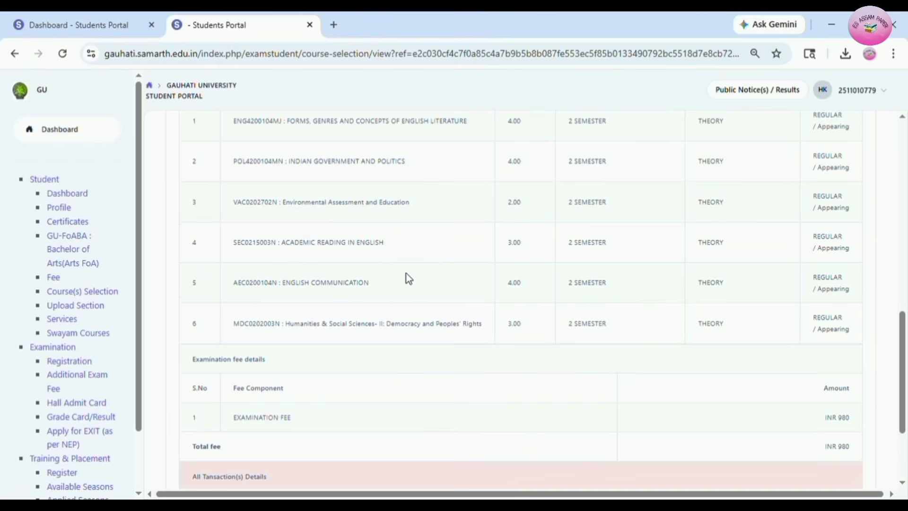
Proceed to the exam fee payment and open the payment options from the payment details page.
{"action": "scroll", "coordinate": [389, 227], "scroll_direction": "down", "scroll_amount": 3}
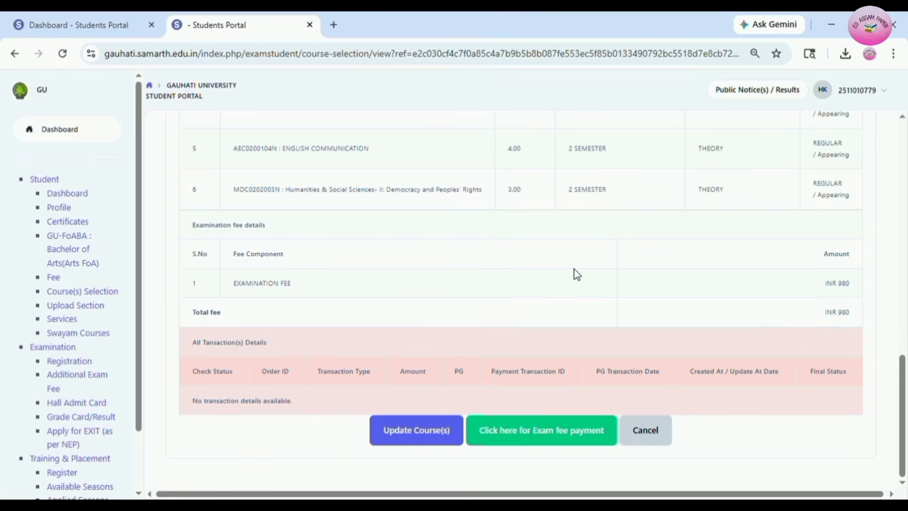
{"action": "left_click", "coordinate": [520, 440]}
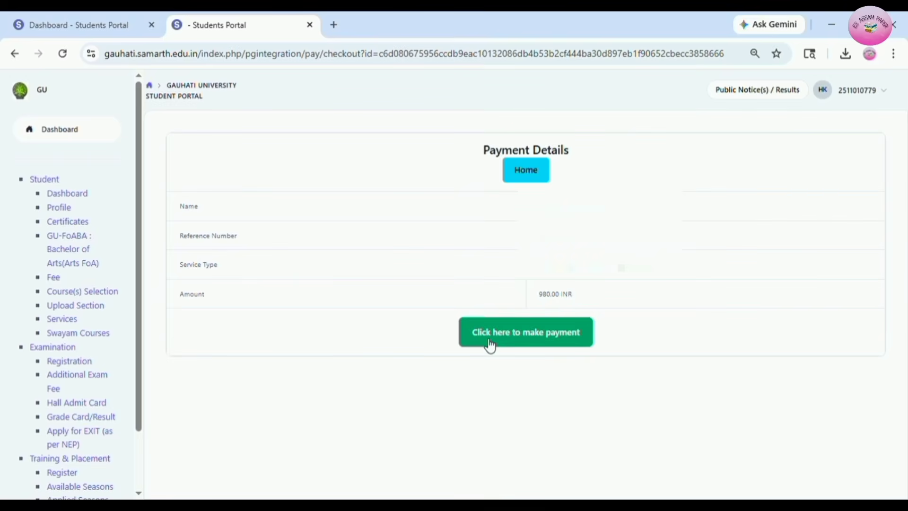
{"action": "left_click", "coordinate": [533, 341]}
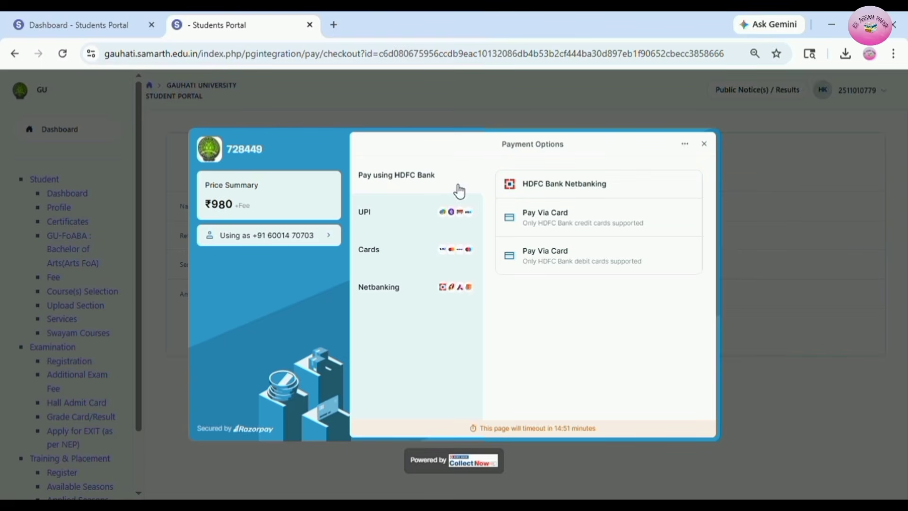
Choose UPI as the payment method, request its QR code and accept the fee breakup to continue paying.
{"action": "left_click", "coordinate": [395, 258]}
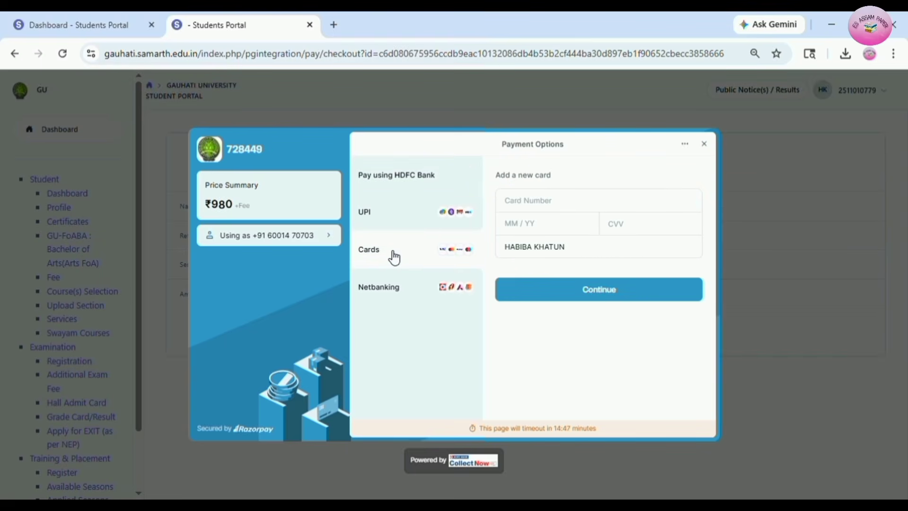
{"action": "left_click", "coordinate": [404, 216]}
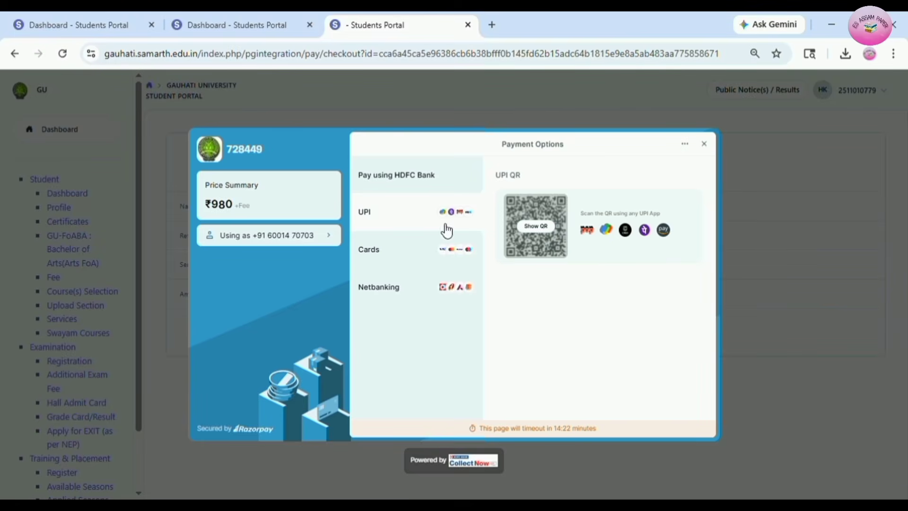
{"action": "left_click", "coordinate": [536, 226]}
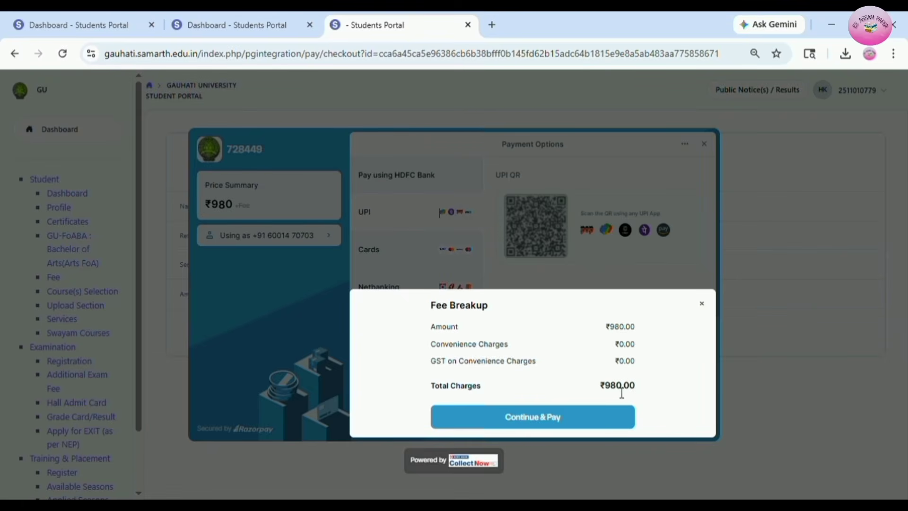
{"action": "left_click", "coordinate": [534, 422]}
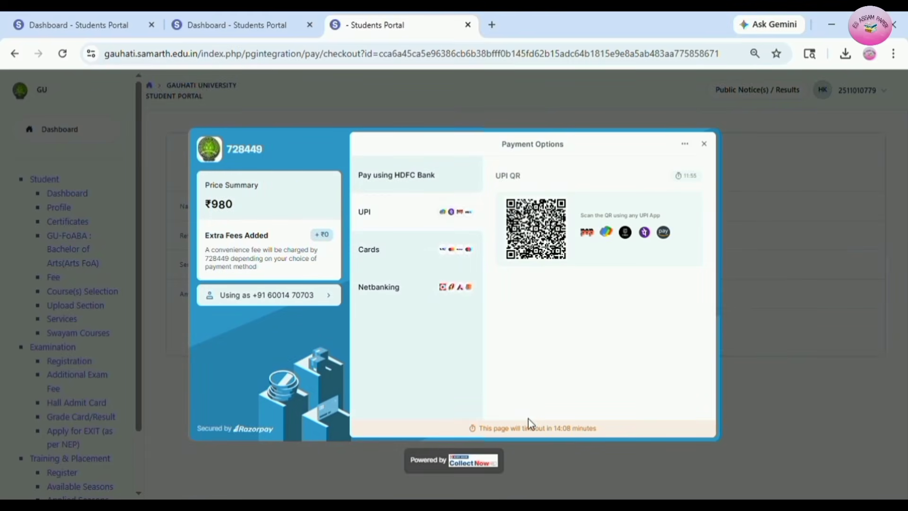